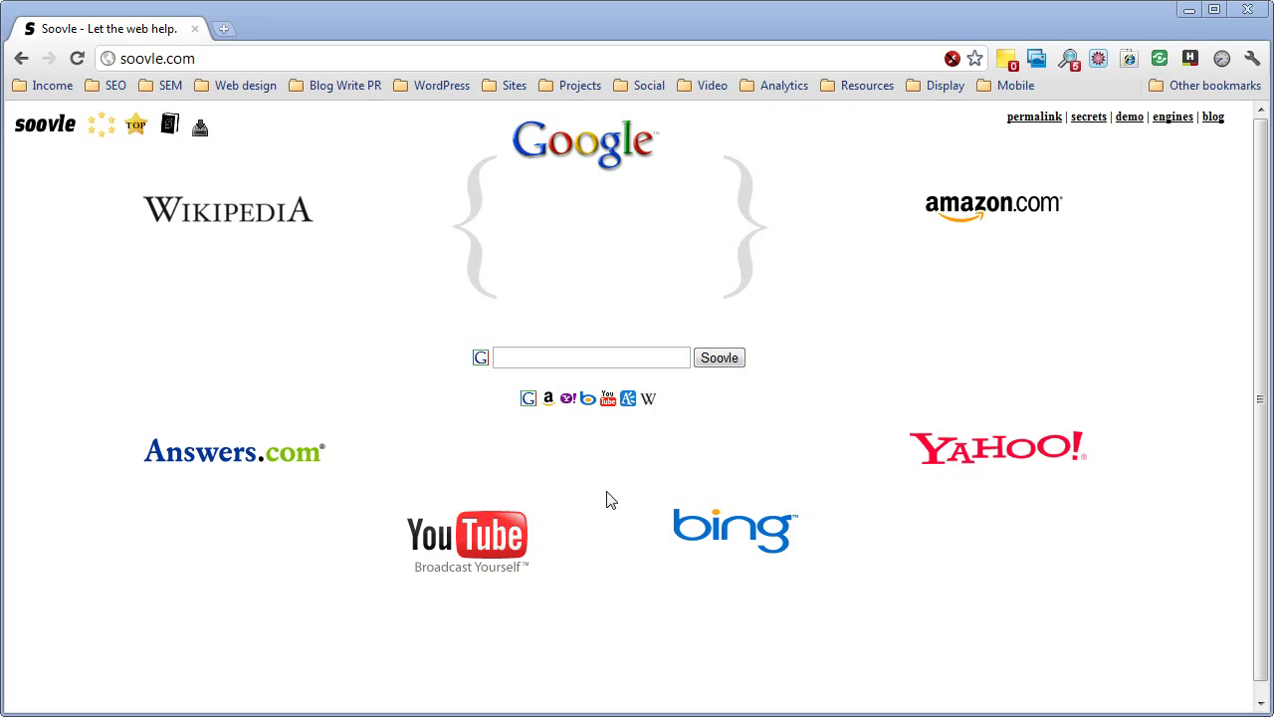
Step: Focus the empty search box on the Soovle home page
click(503, 356)
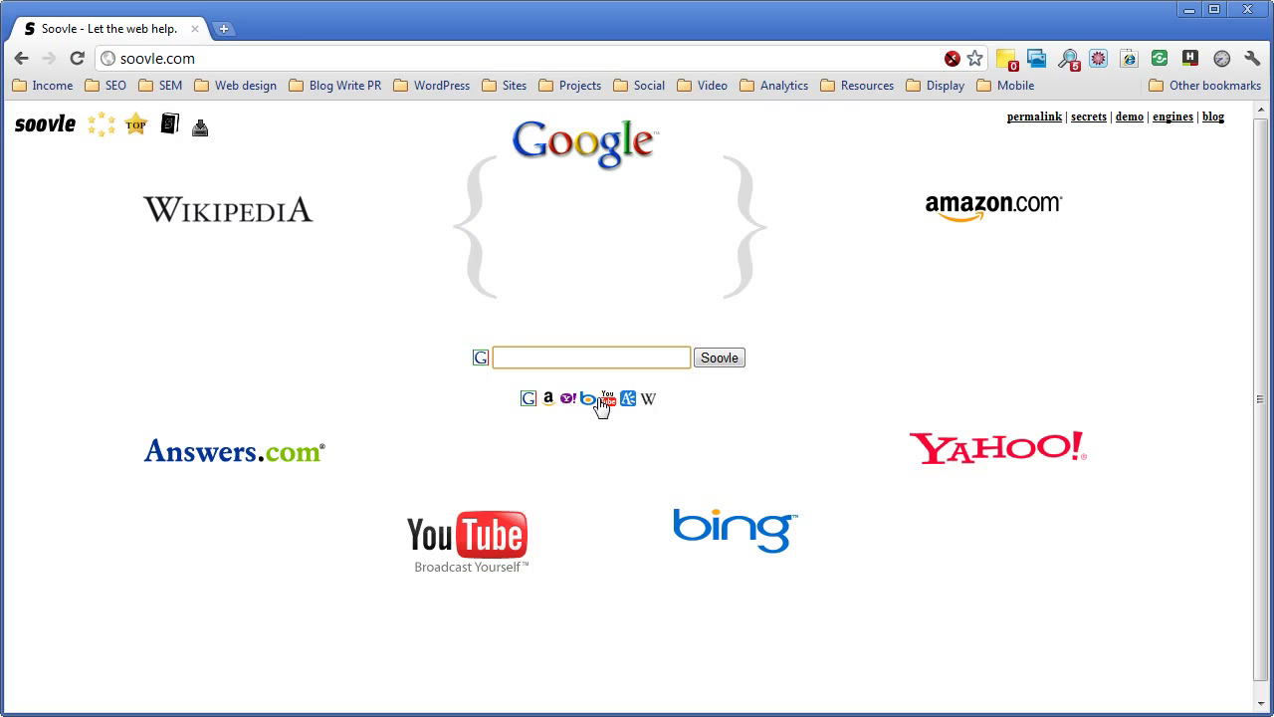
Step: Enter the query 'auto parts' so Google, Amazon, YouTube and the other engines list suggestions
text(auto)
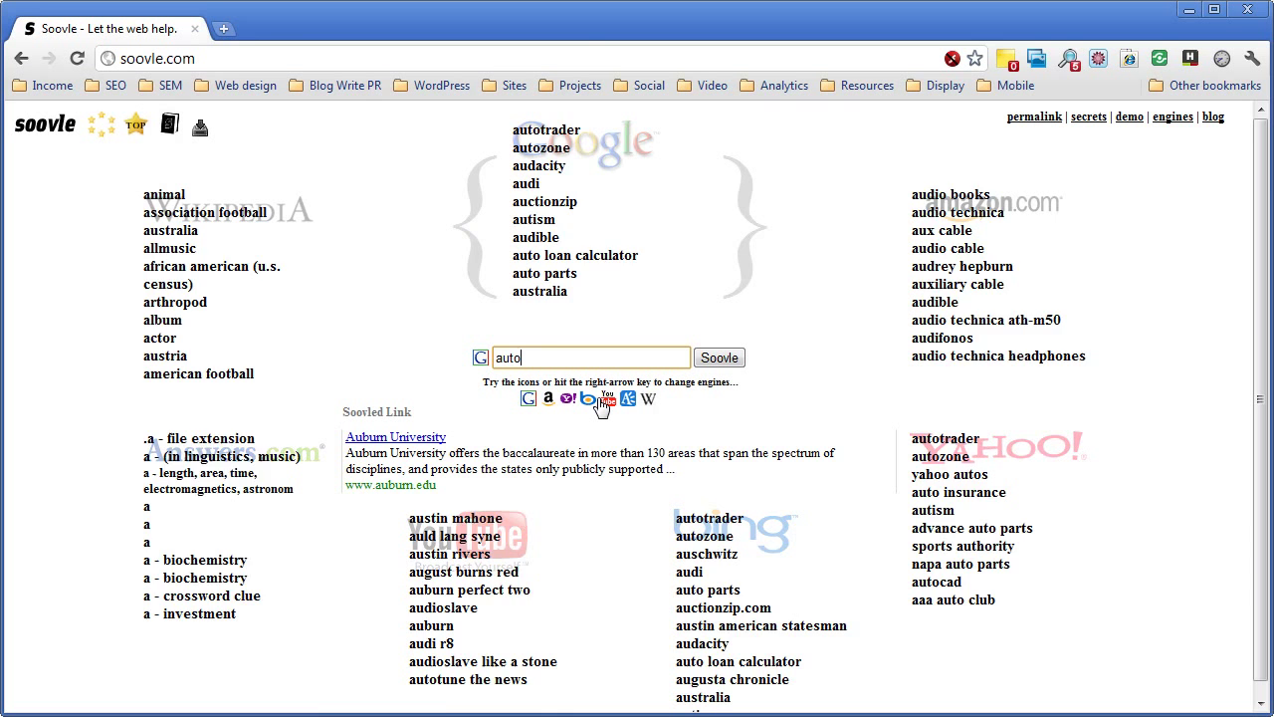
text( parts)
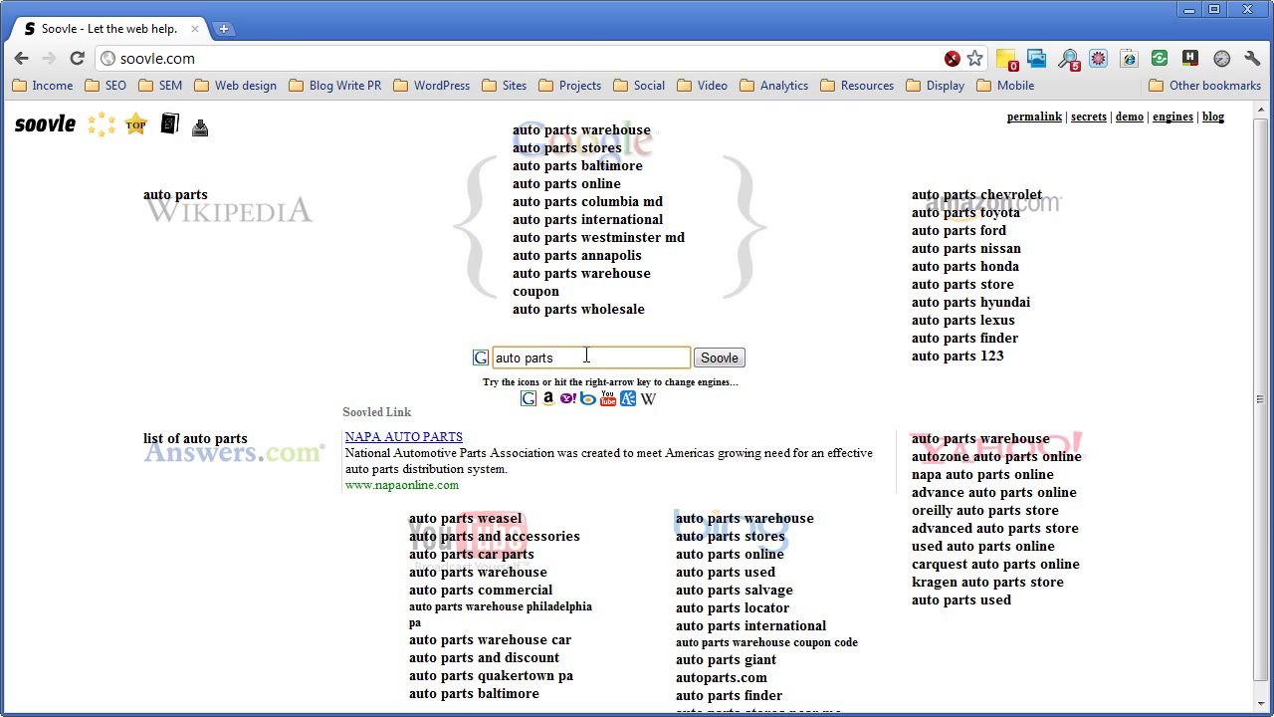
Step: Extend the query to 'auto parts b' to get suggestions like 'auto parts bmw'
text(a)
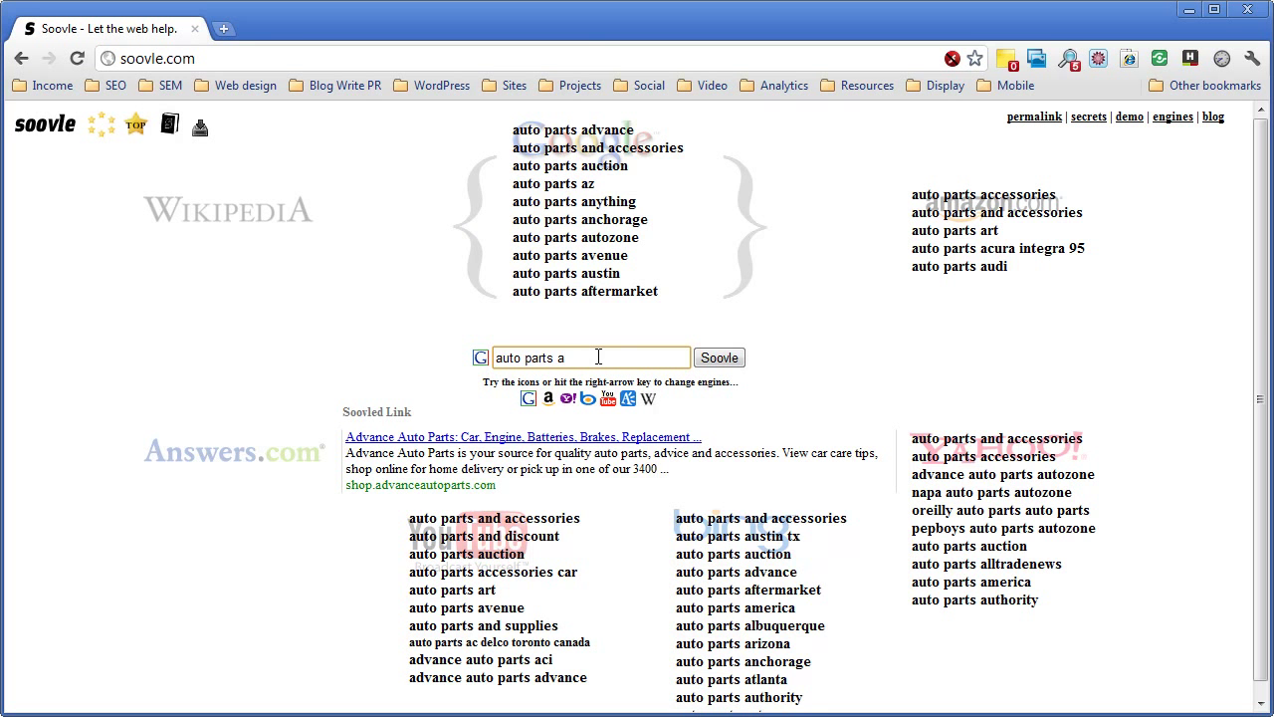
key(BackSpace)
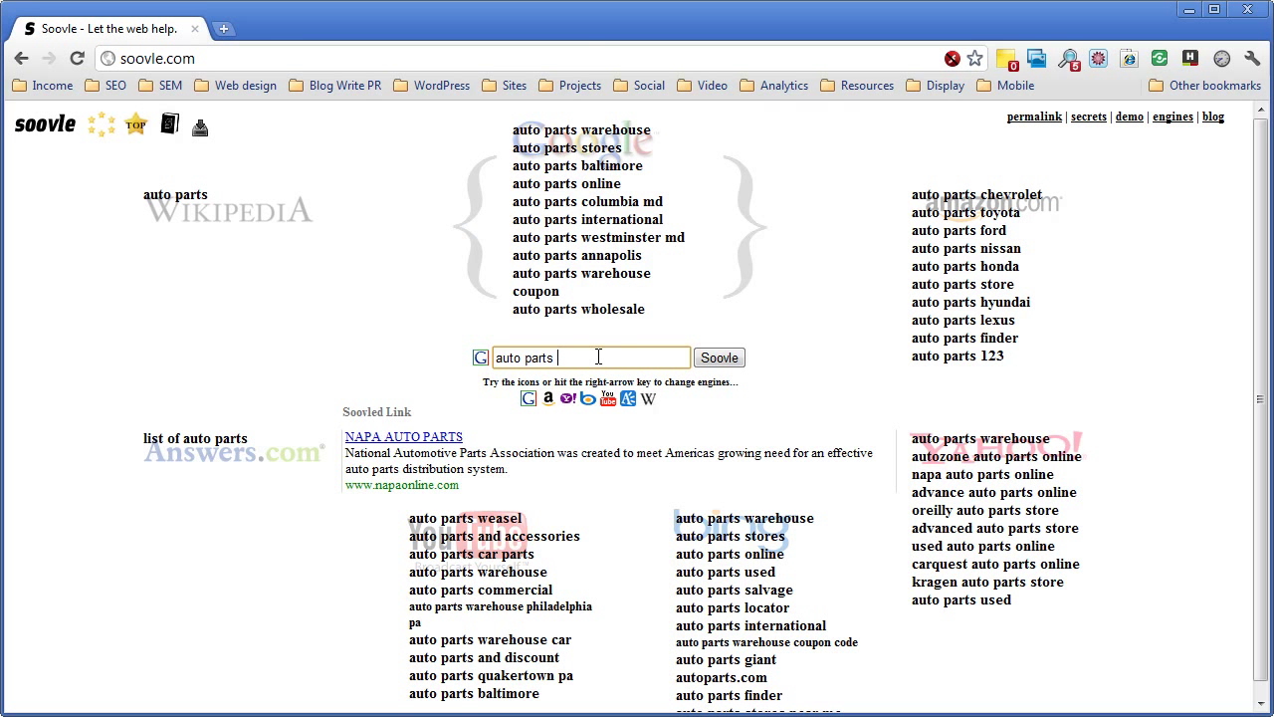
text(b)
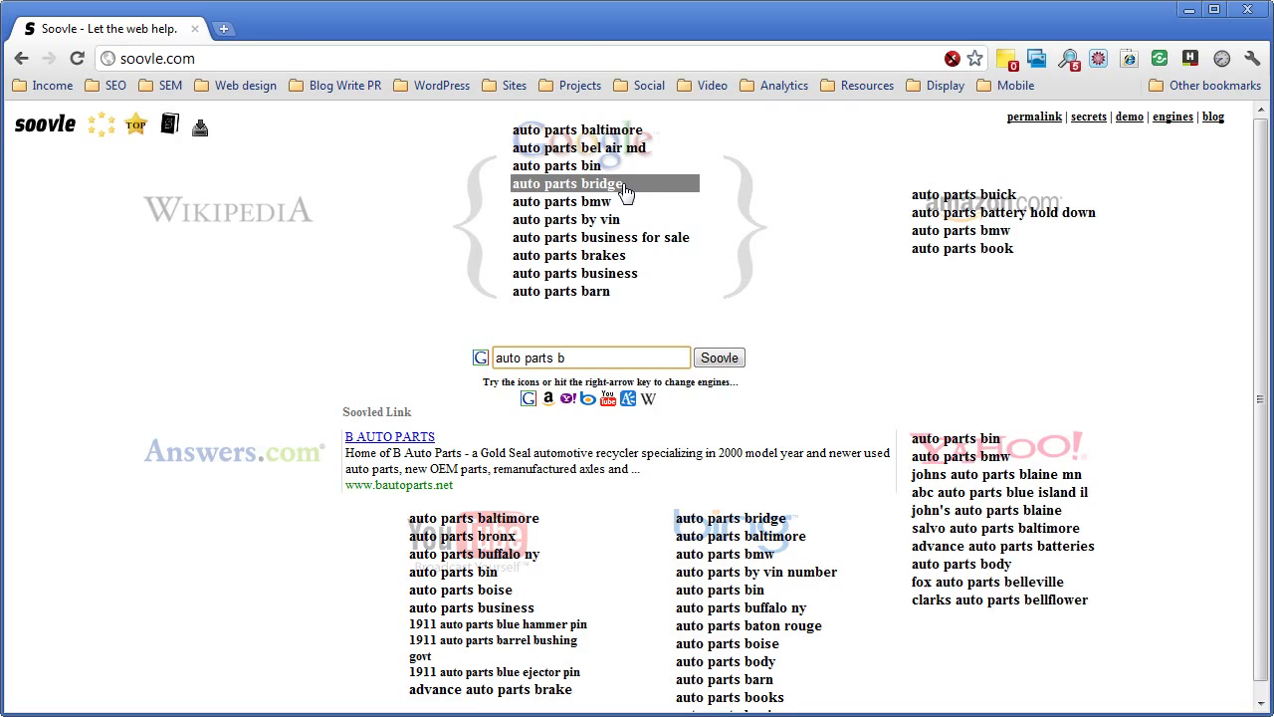
Step: Rotate the featured engine past Wikipedia to YouTube for the 'auto parts b' query
key(Left)
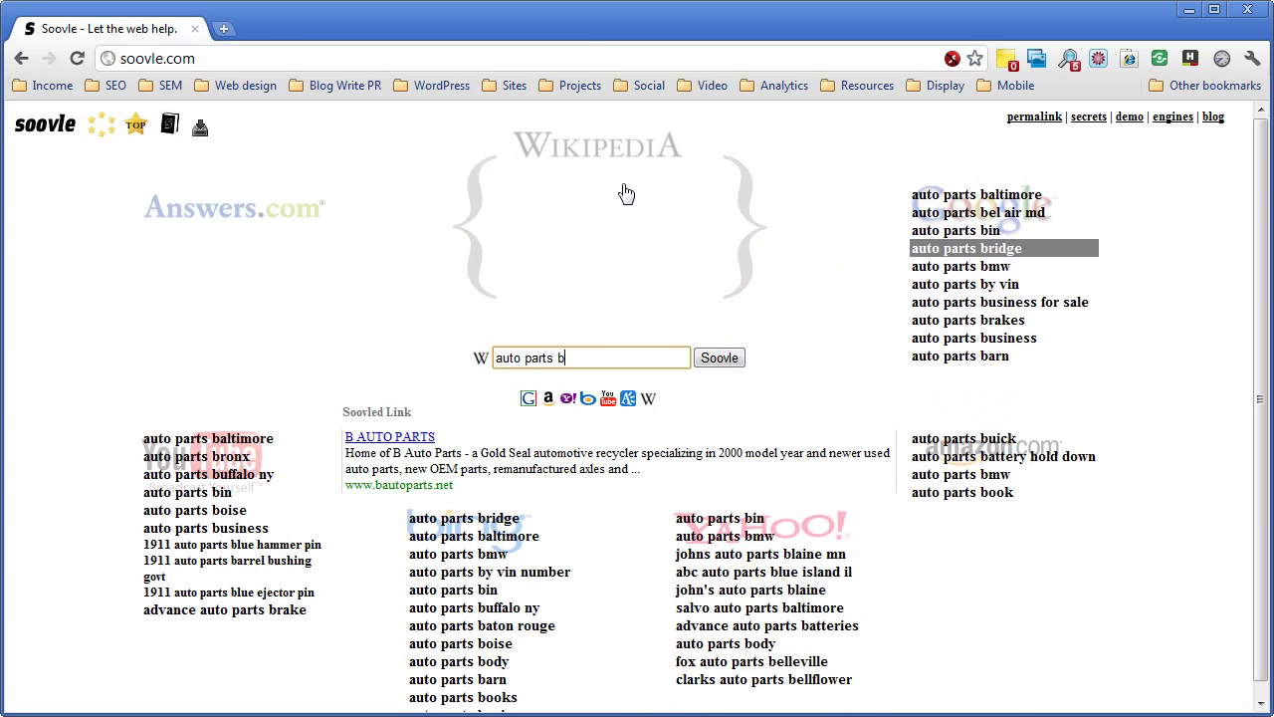
key(Left)
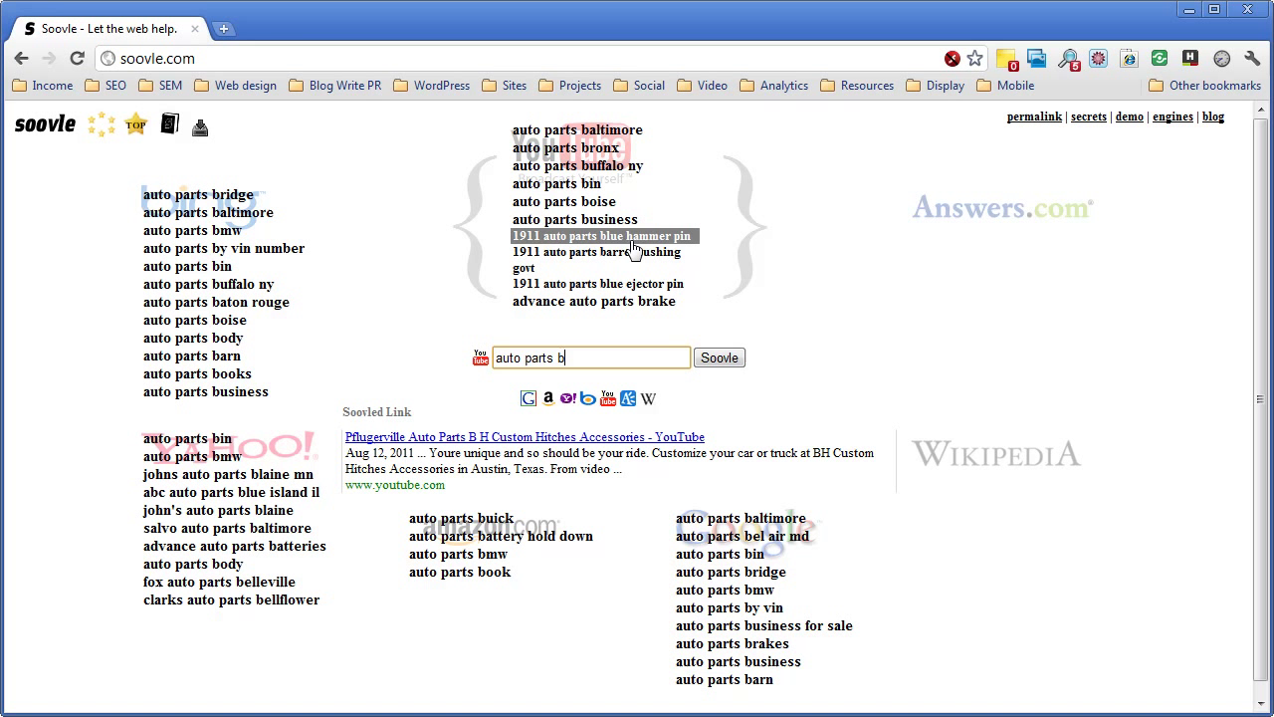
key(ctrl+a)
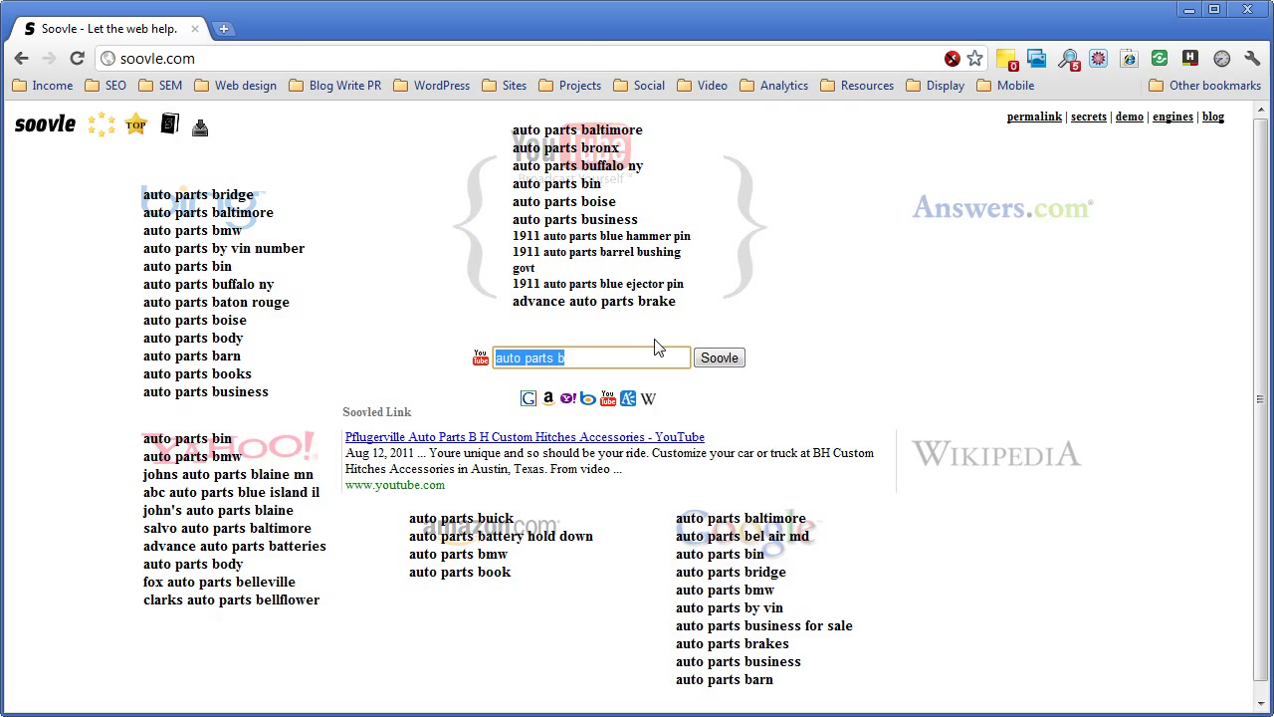
key(End)
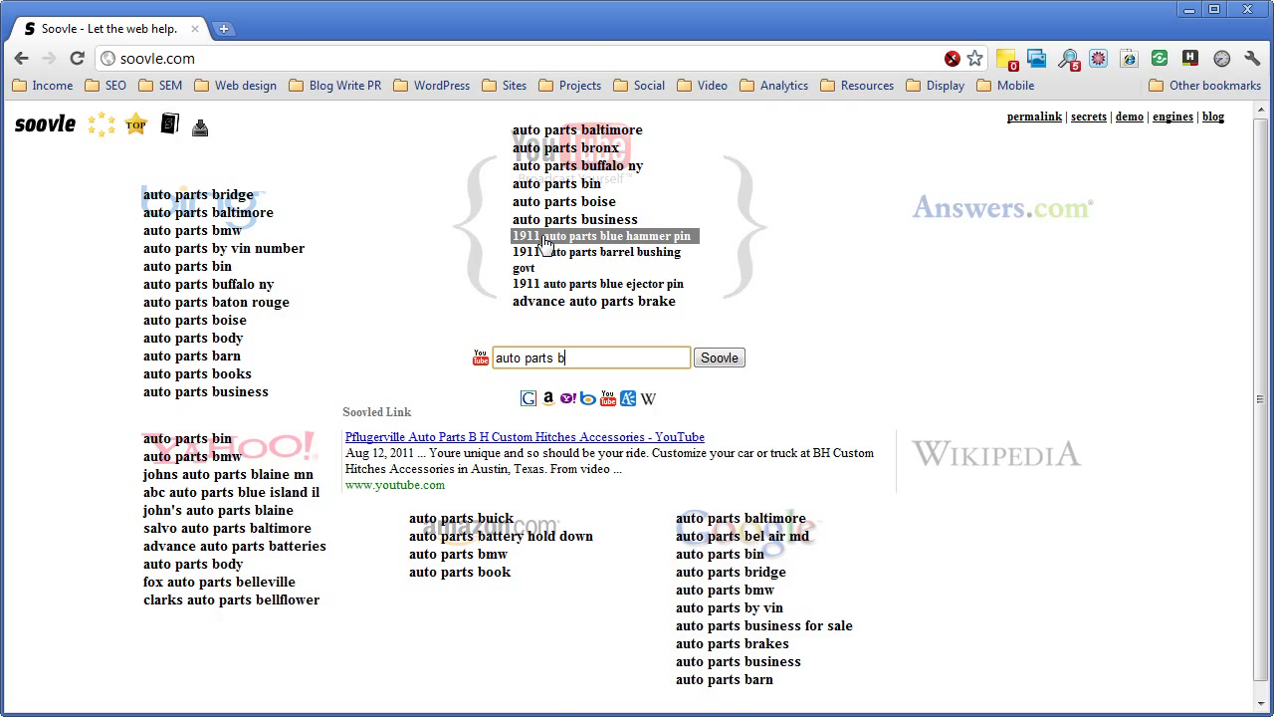
Step: Clear 'auto parts b' and type 'botany' as the new query, fixing typos
key(BackSpace)
key(BackSpace)
key(BackSpace)
key(BackSpace)
key(BackSpace)
key(BackSpace)
key(BackSpace)
key(BackSpace)
key(BackSpace)
key(BackSpace)
key(BackSpace)
key(BackSpace)
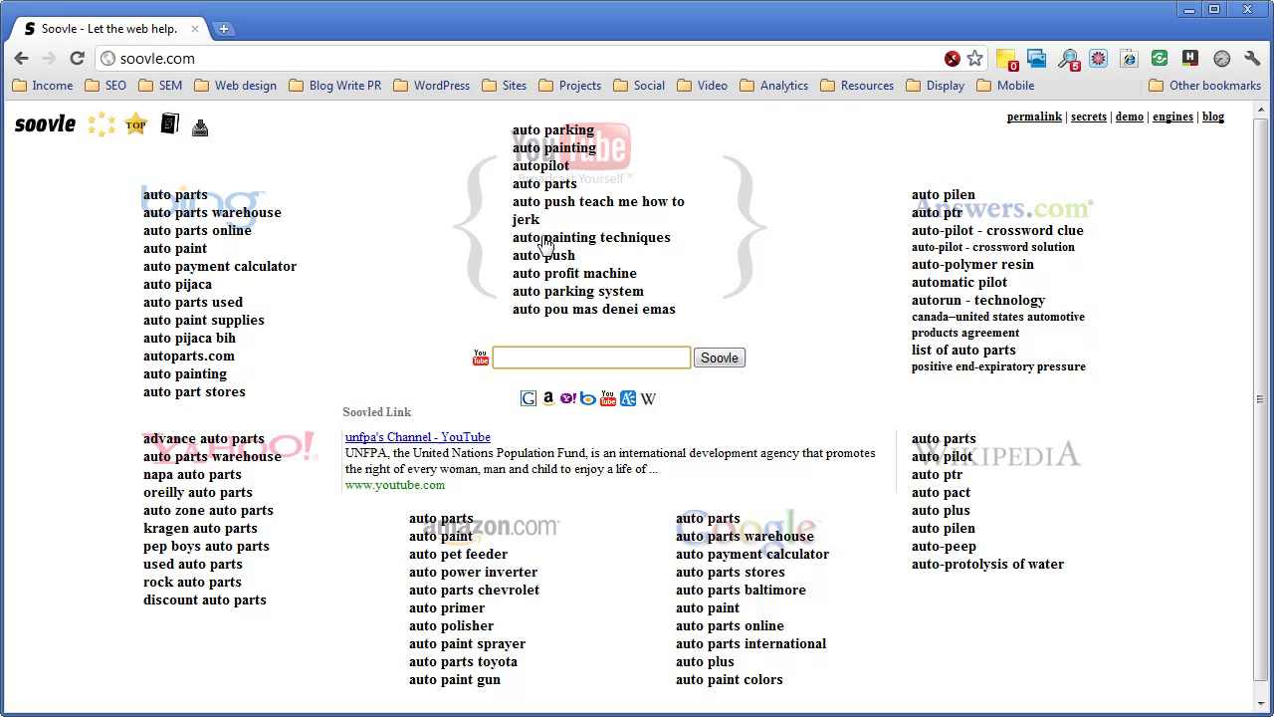
text(both)
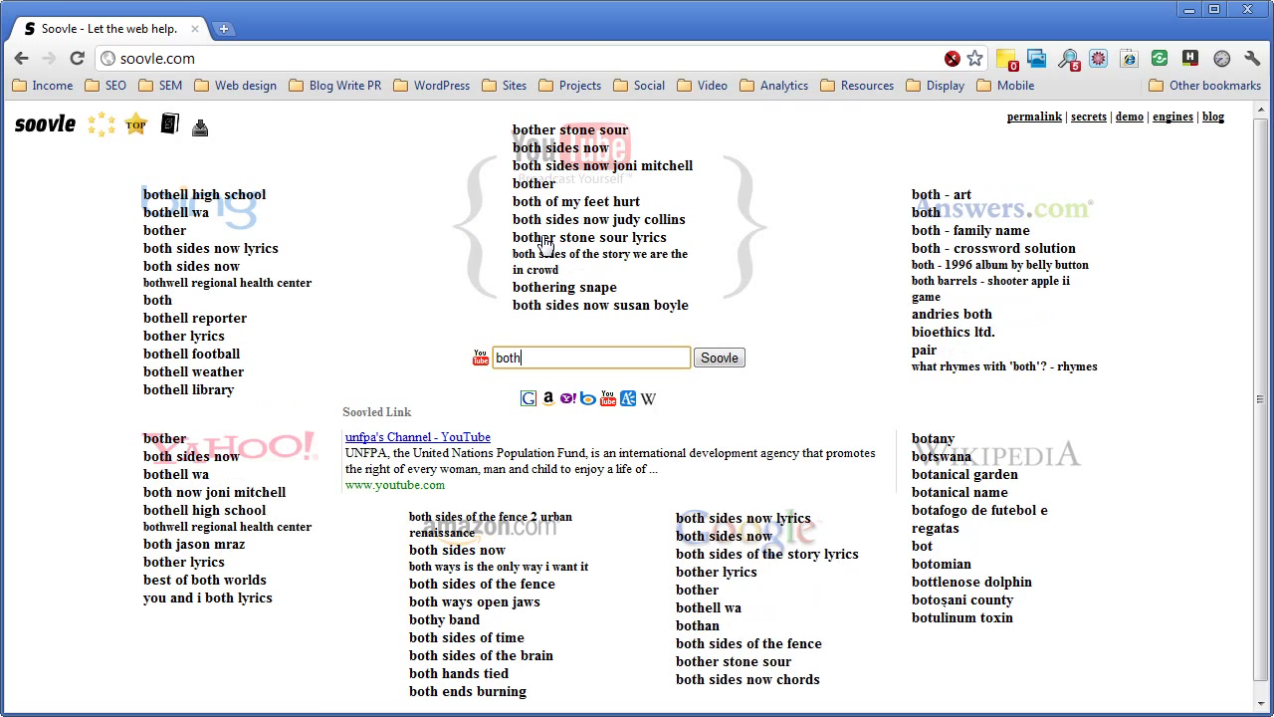
key(BackSpace)
text(on)
key(BackSpace)
key(BackSpace)
text(any)
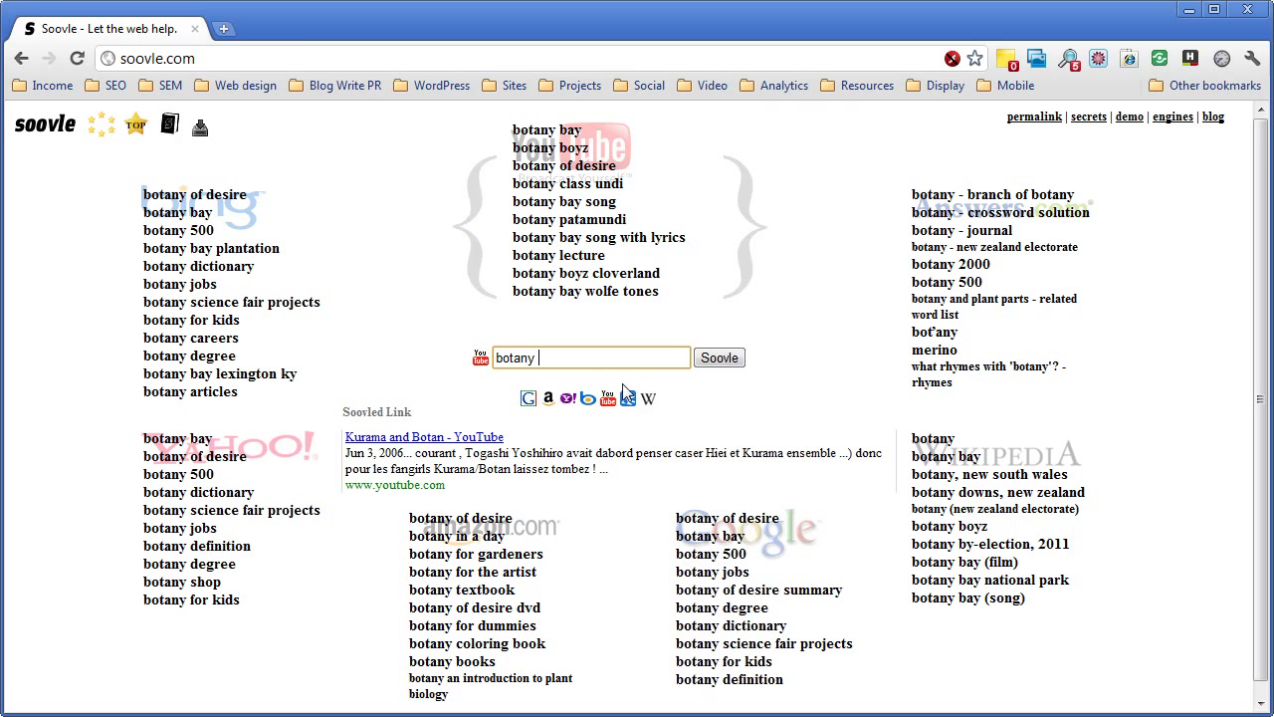
Step: Feature Amazon's 'botany' suggestions, such as 'botany for gardeners', after passing Bing and Yahoo
key(Left)
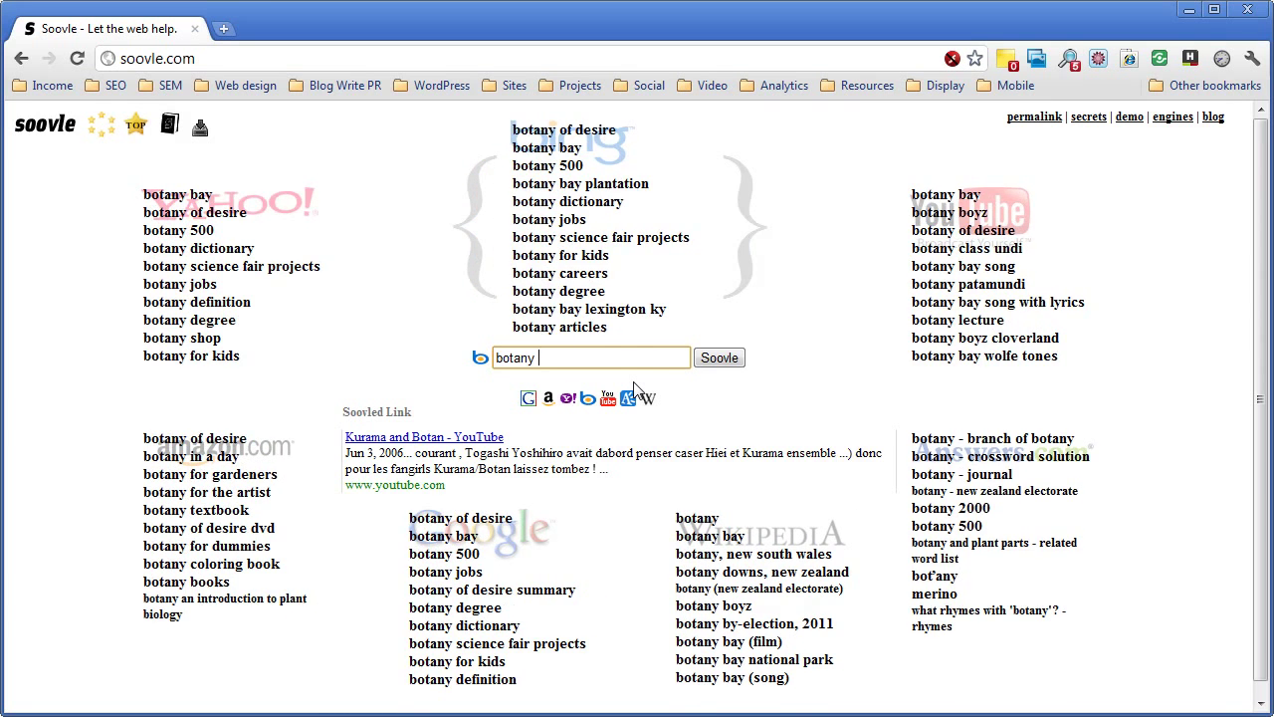
key(Left)
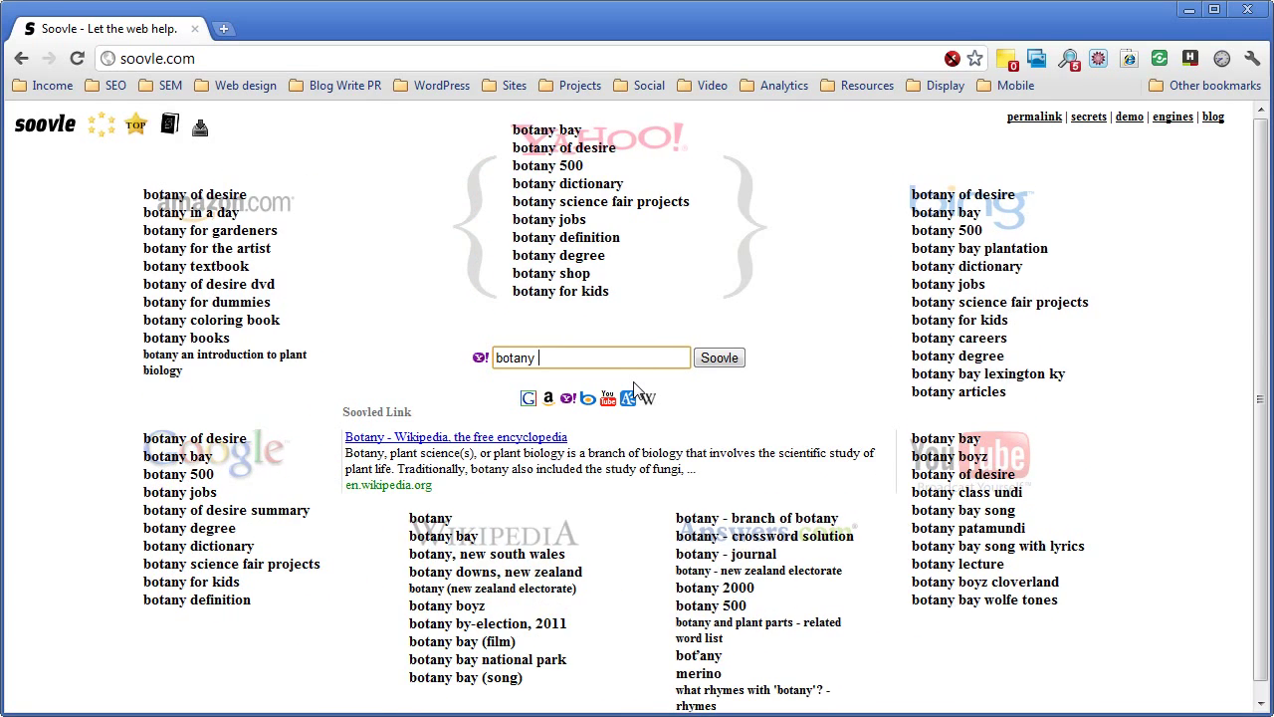
key(Left)
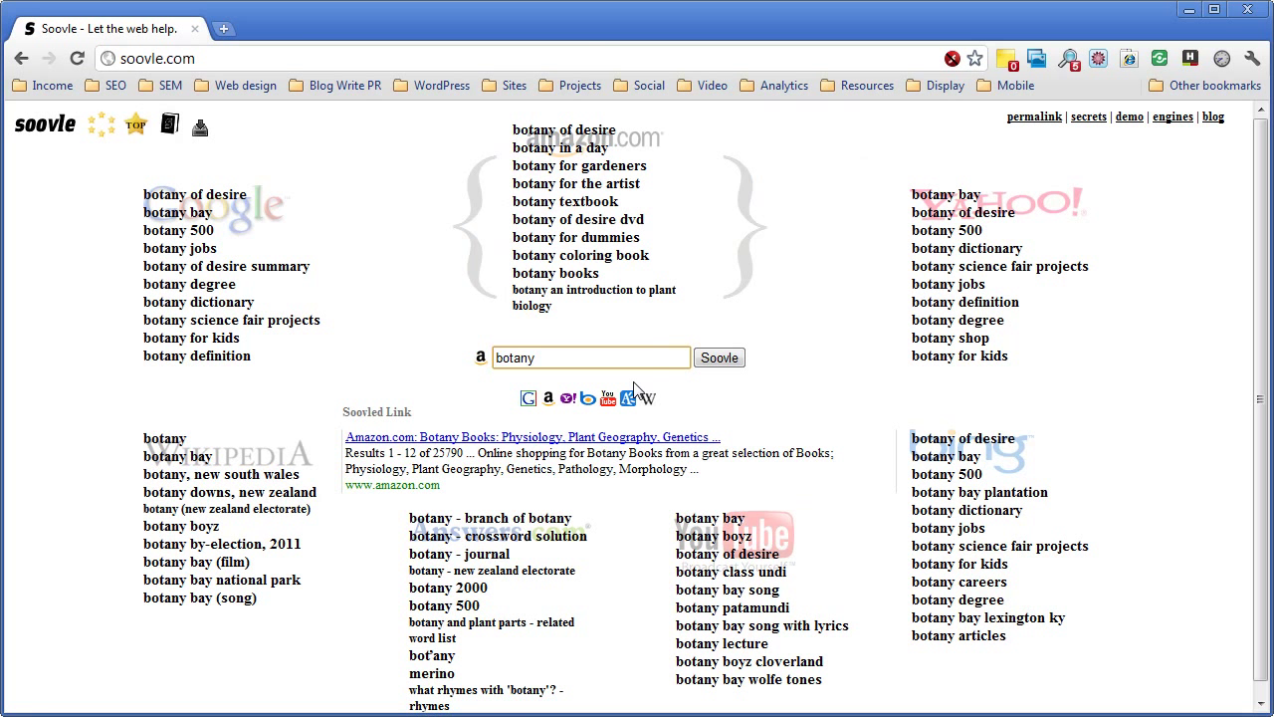